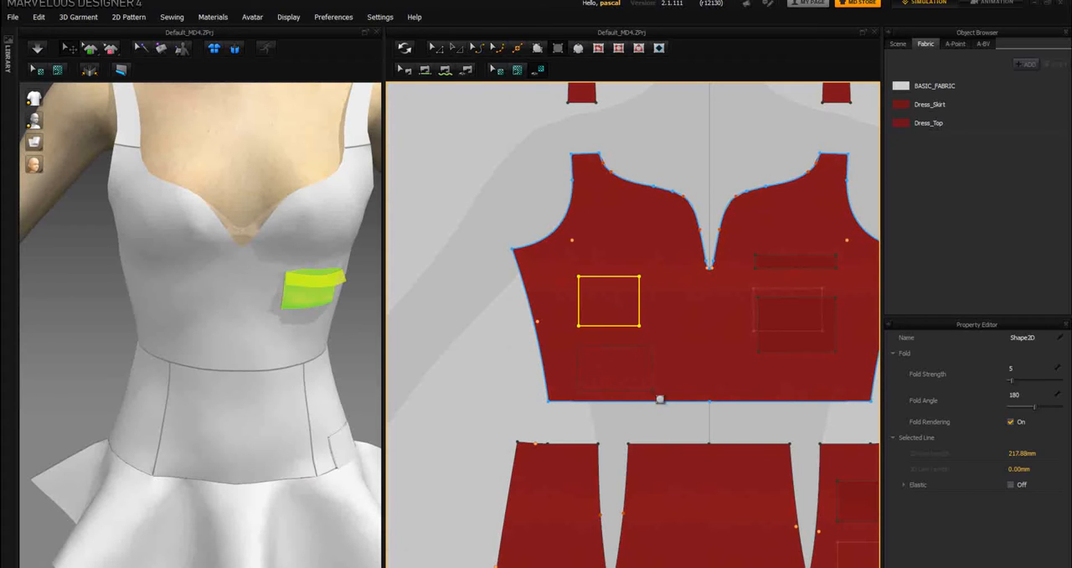
Step: Create a synchronized rectangular pocket piece about 238 mm around on the bodice pattern and an internal rectangle about 251 mm around above it
left_click(659, 399)
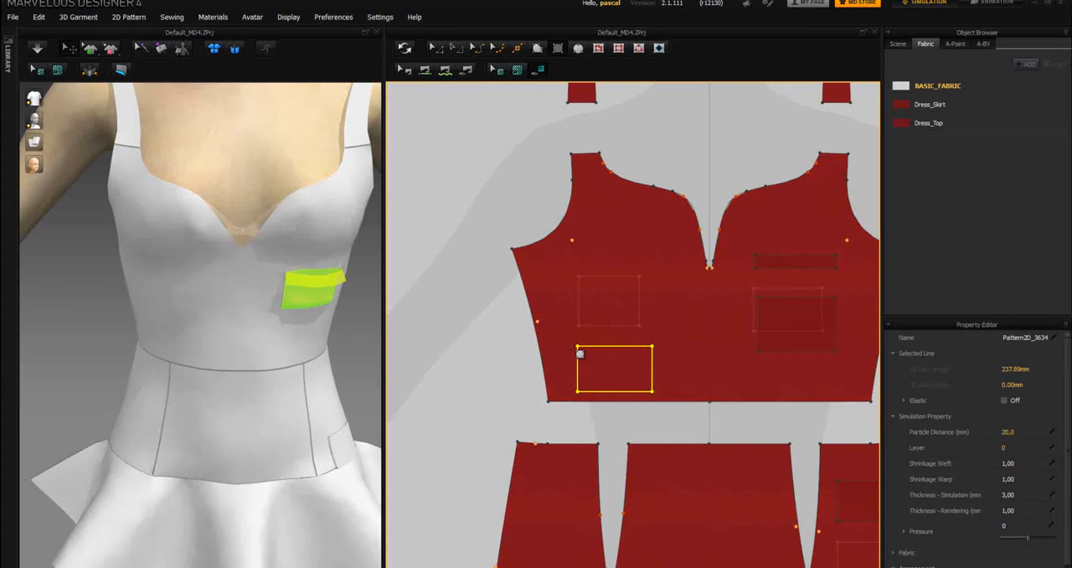
left_click(406, 51)
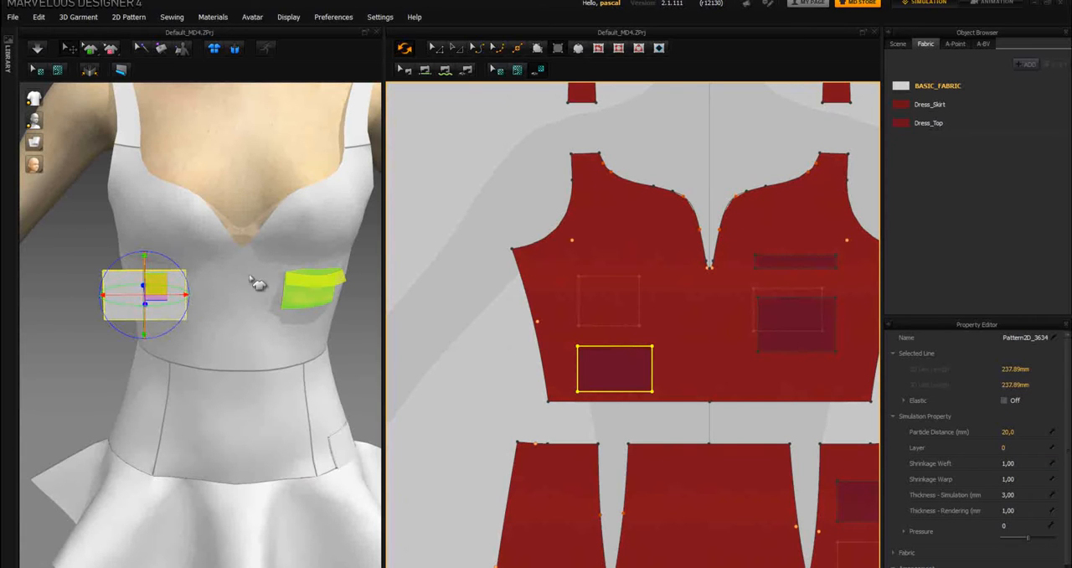
left_click(617, 48)
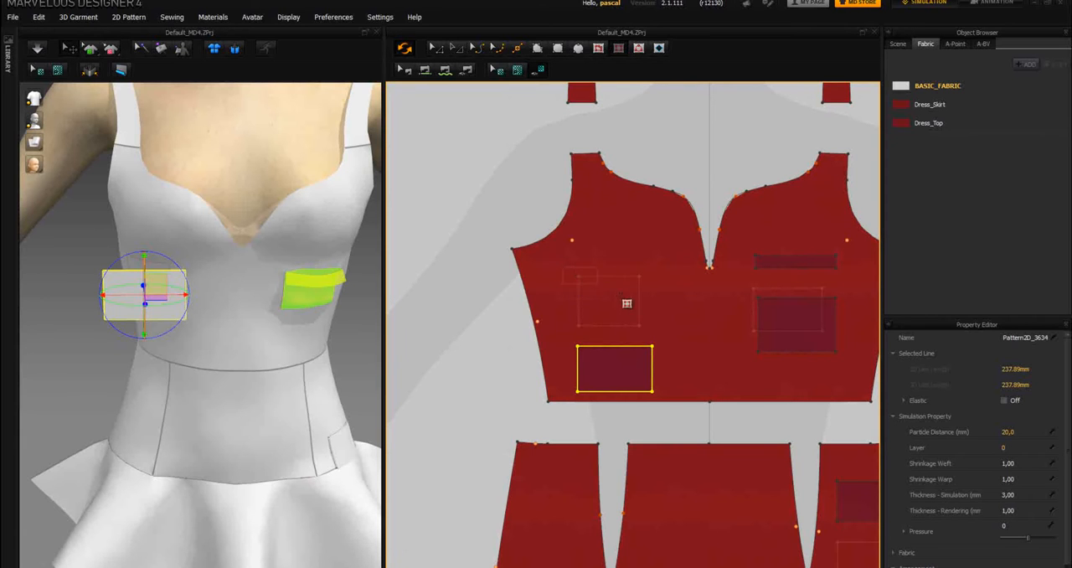
left_click_drag(562, 267, 644, 313)
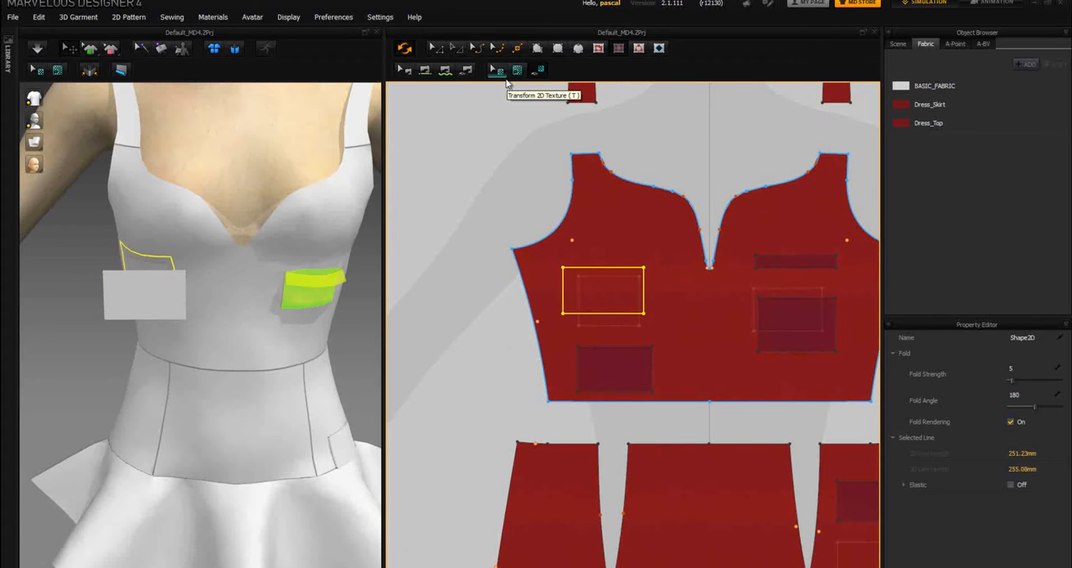
Step: Sew the bodice pocket piece's side and bottom edges to the matching internal rectangle edges with Segment Sewing, leaving the top edge open
left_click(452, 76)
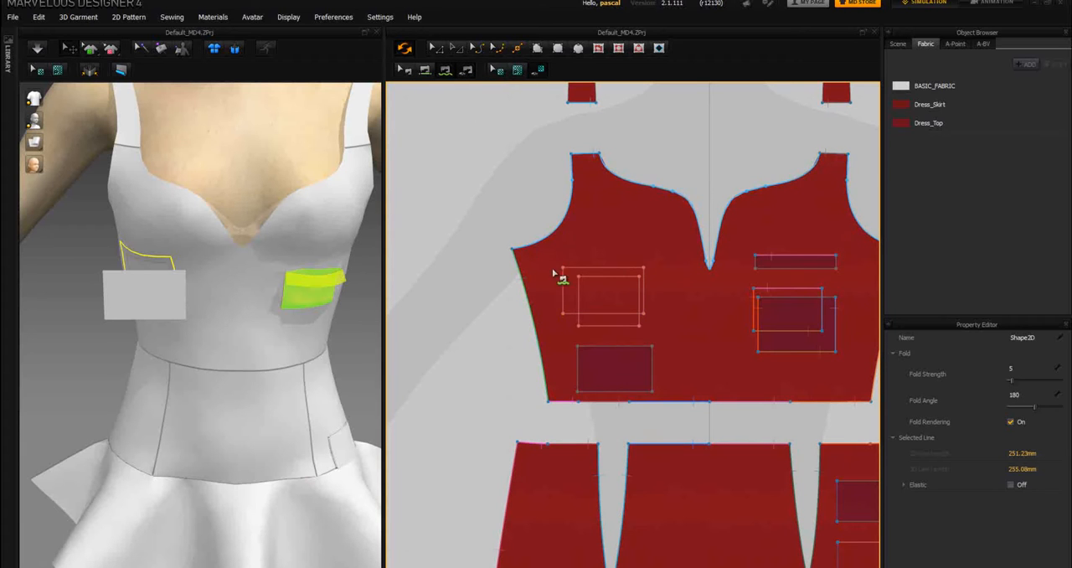
left_click(577, 346)
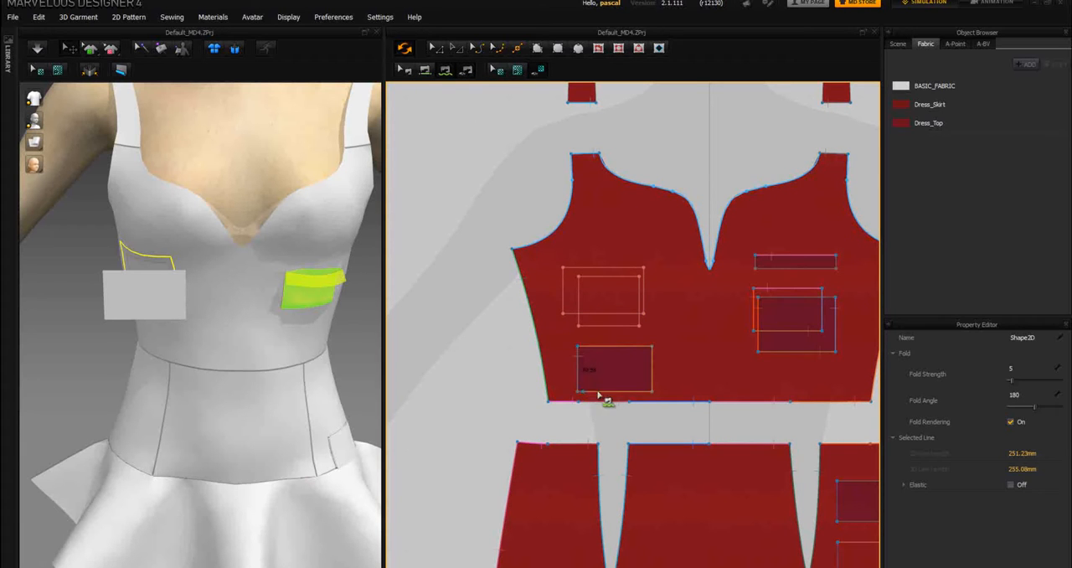
left_click(654, 352)
left_click(569, 276)
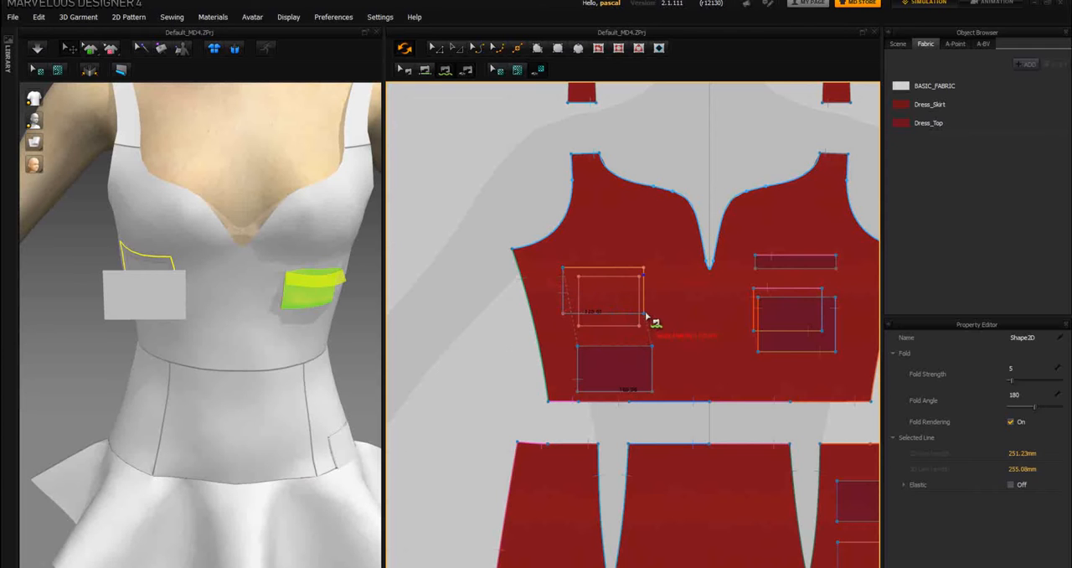
left_click(645, 271)
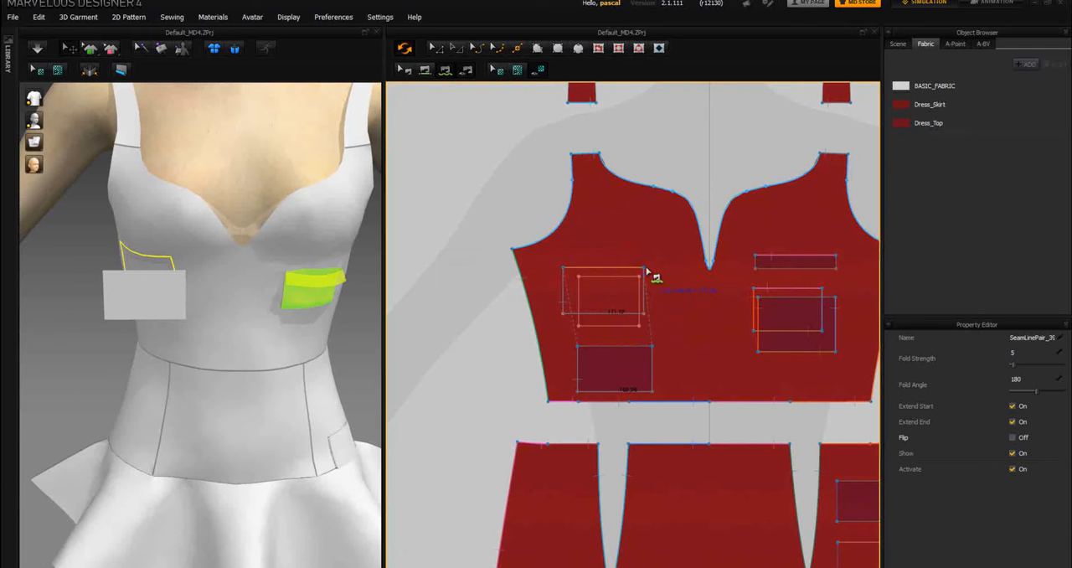
Step: Simulate the garment to drape the newly sewn pocket onto the bodice
right_click_drag(67, 256, 113, 264)
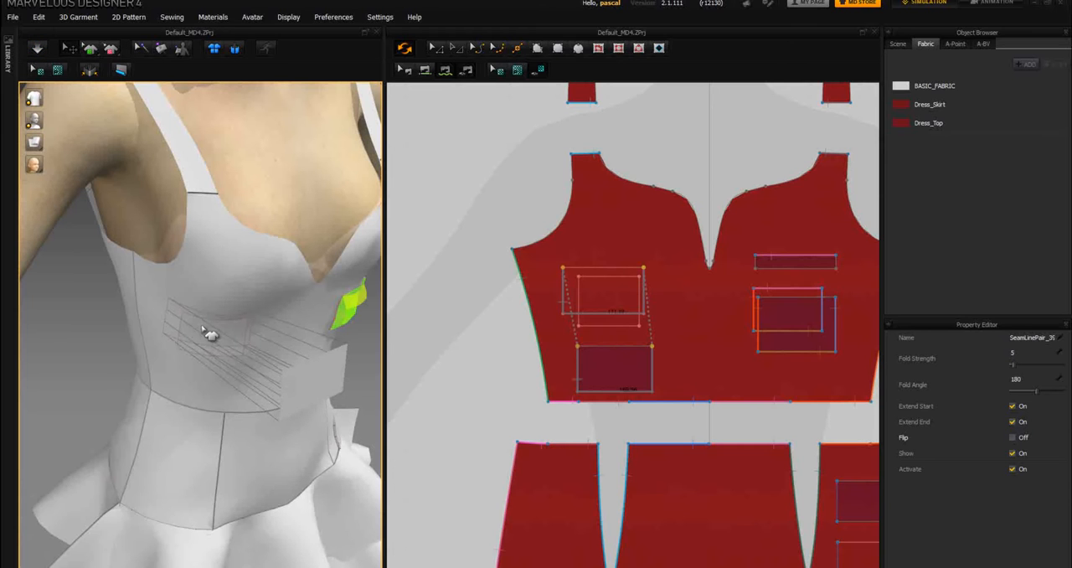
left_click(37, 48)
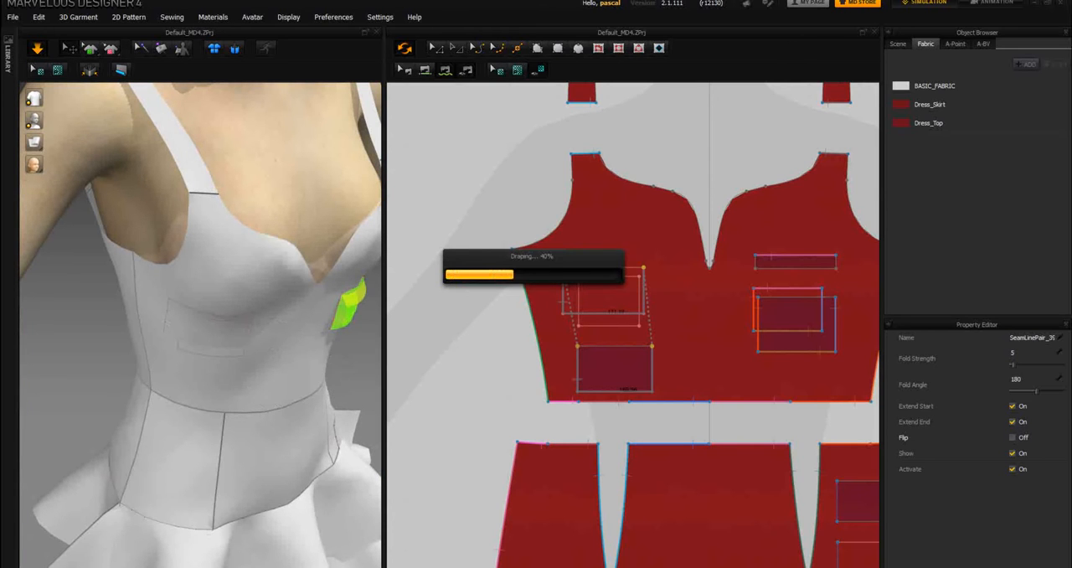
right_click_drag(79, 314, 34, 306)
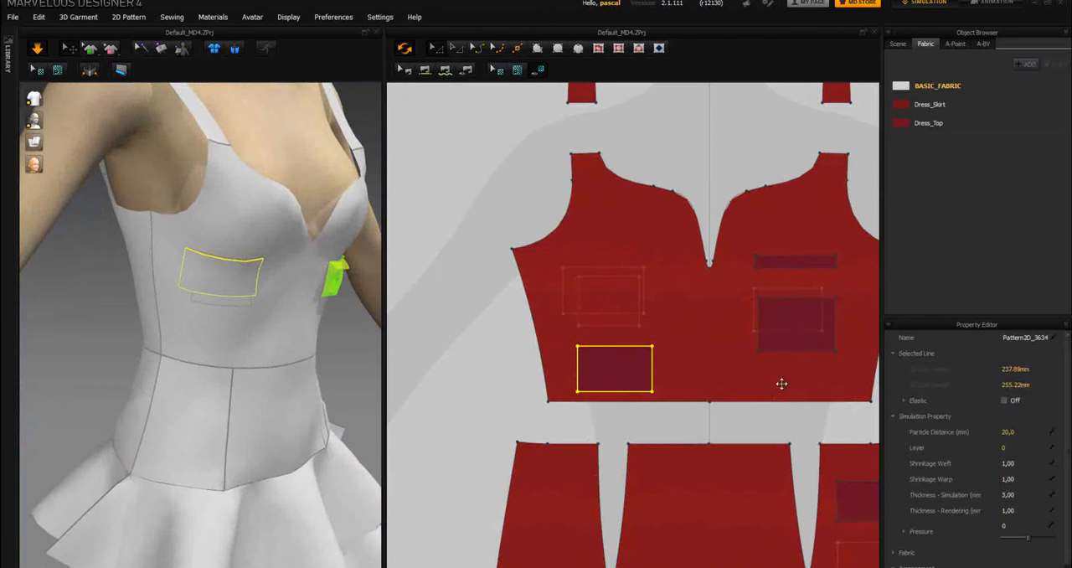
Step: Change the front color of BASIC_FABRIC to green, #2FBB60
left_click(613, 366)
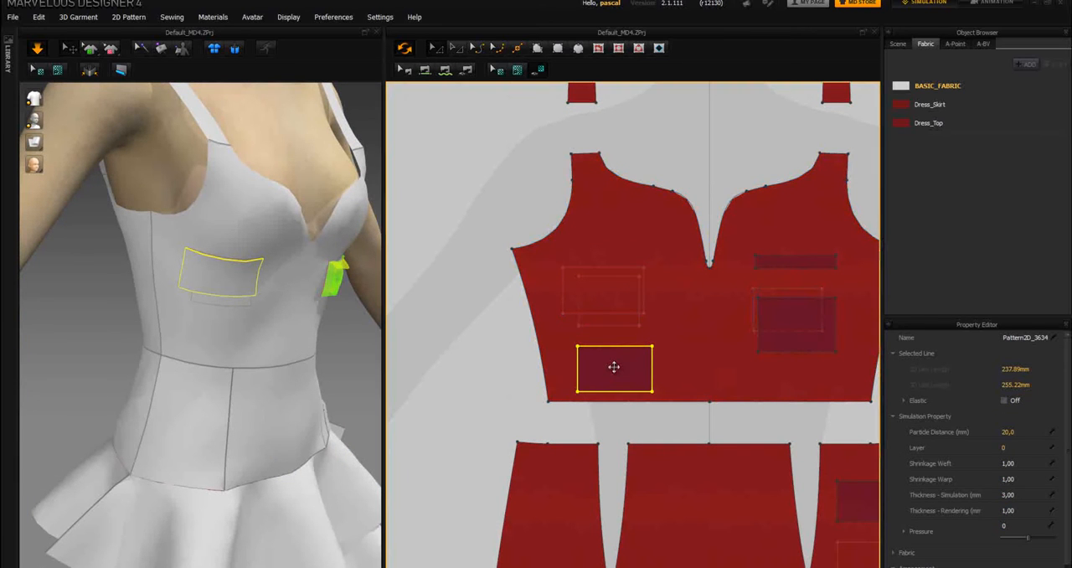
left_click(928, 86)
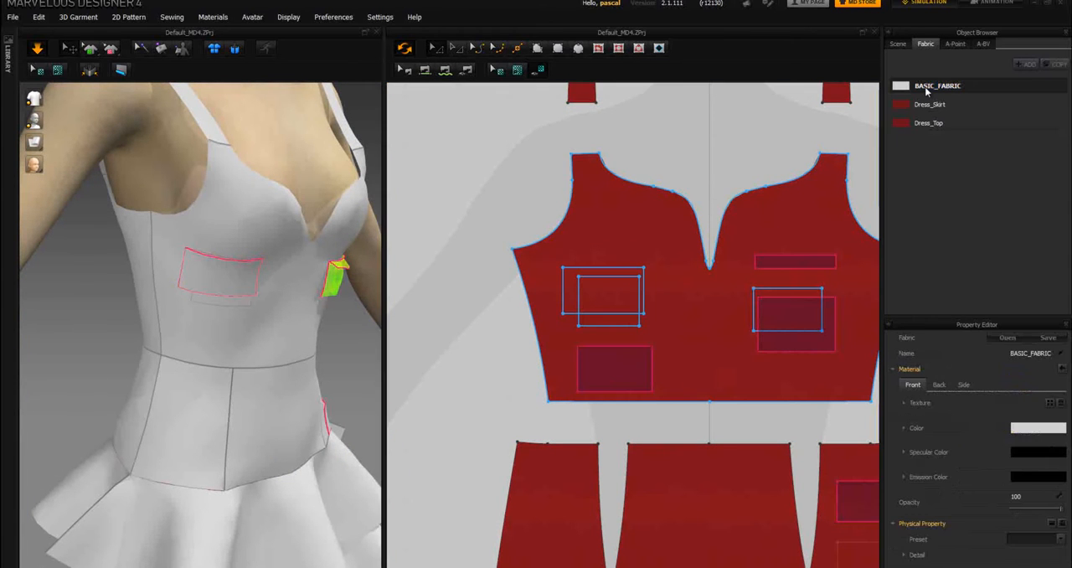
left_click(1036, 428)
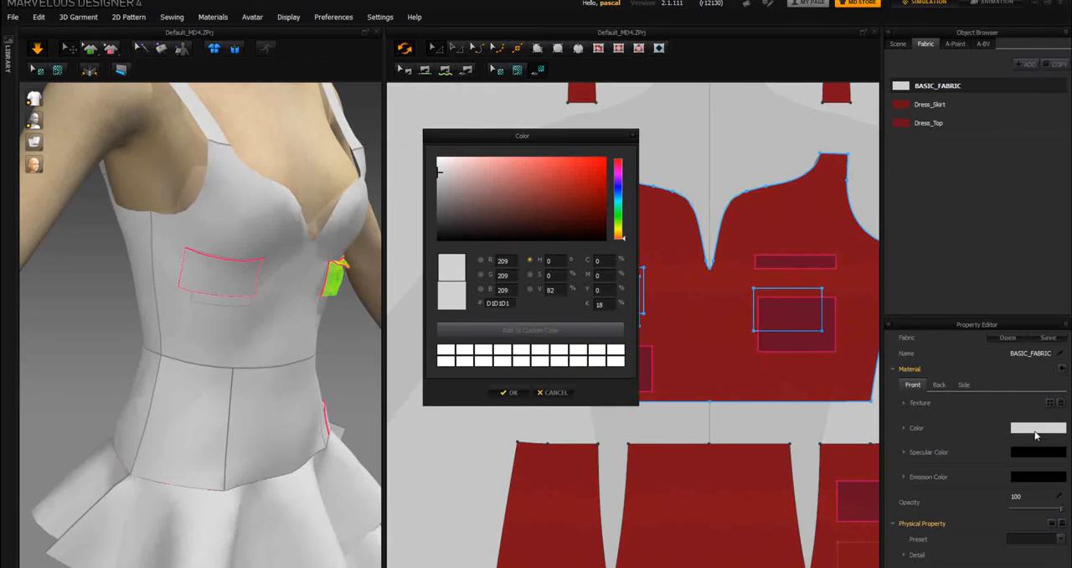
left_click(617, 204)
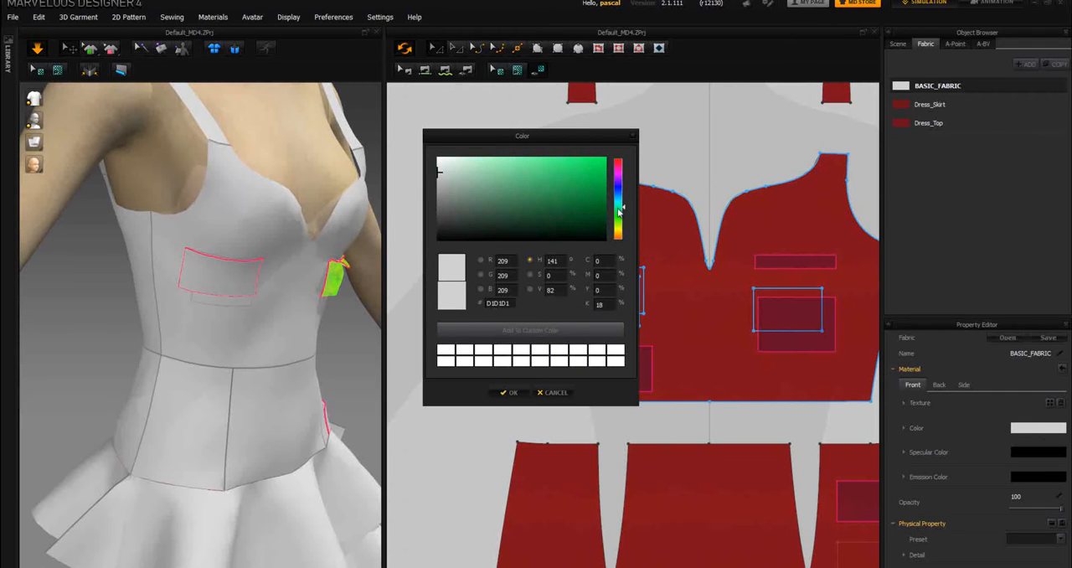
left_click(563, 181)
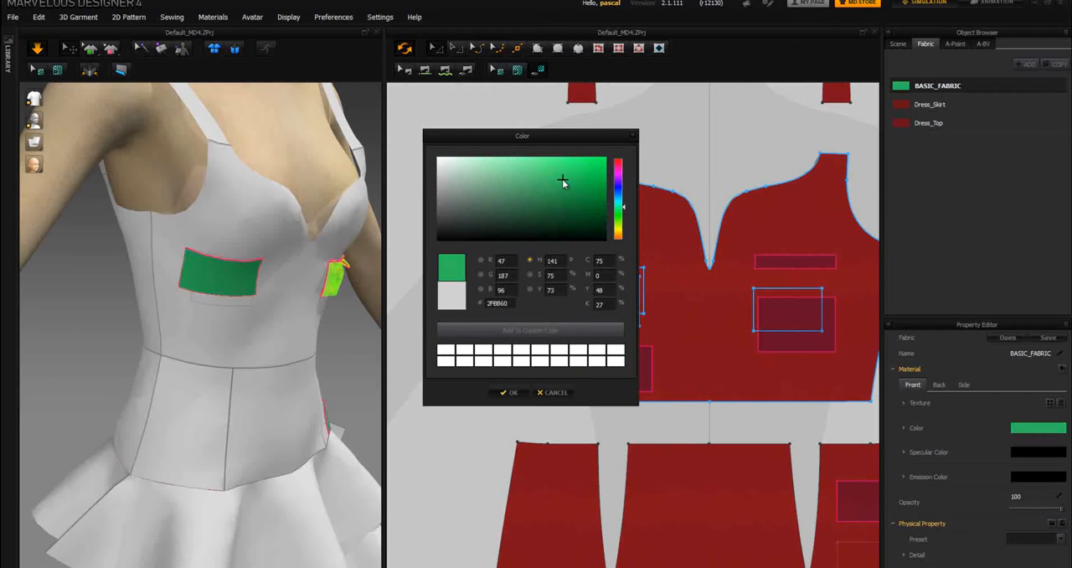
left_click(508, 392)
left_click(500, 295)
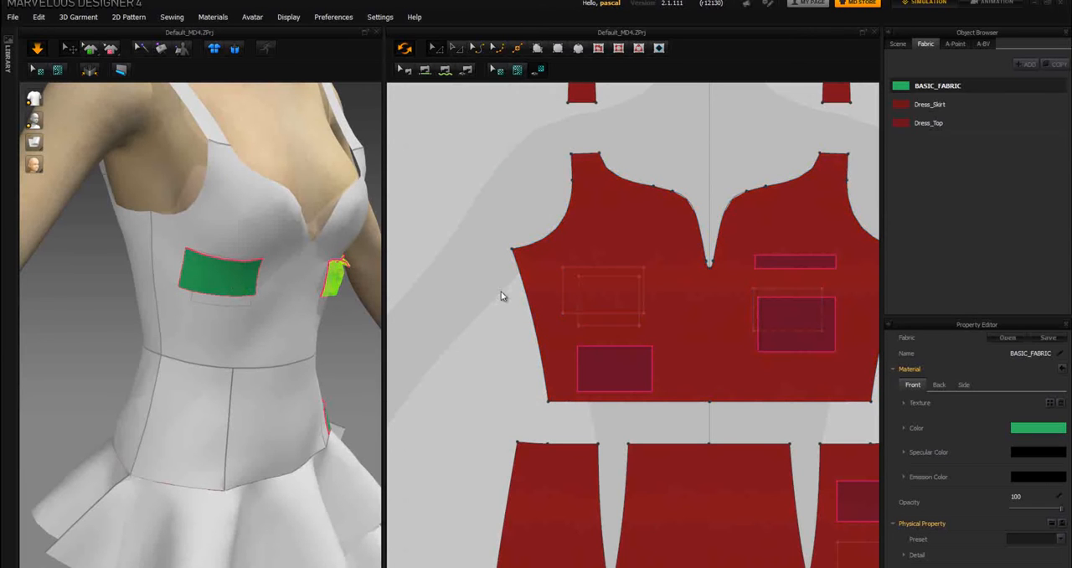
Step: Set the new bodice pocket's Layer to 3, dismiss the layer notice and stop the simulation
left_click(567, 316)
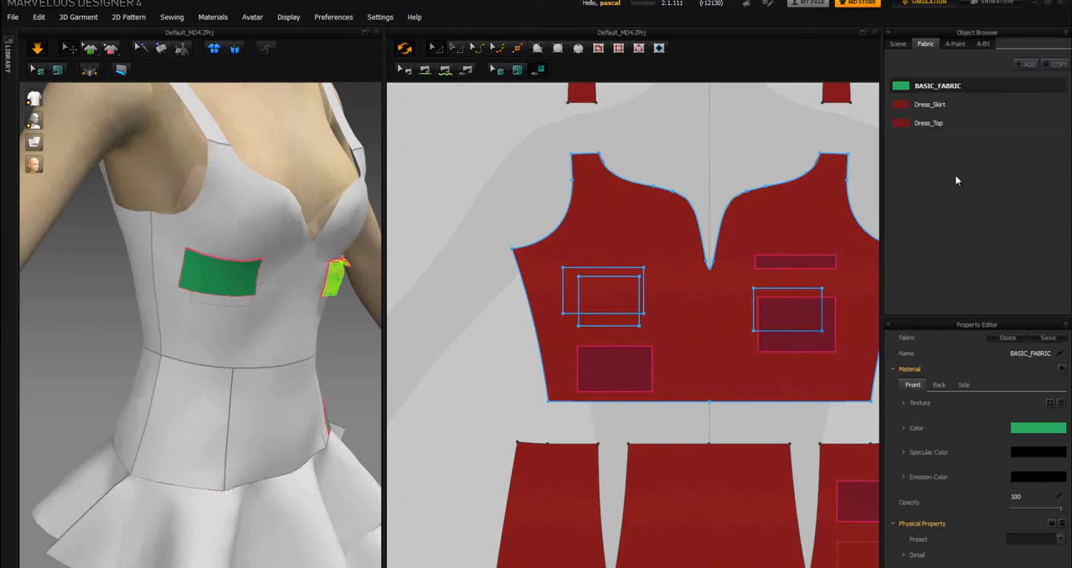
left_click(897, 43)
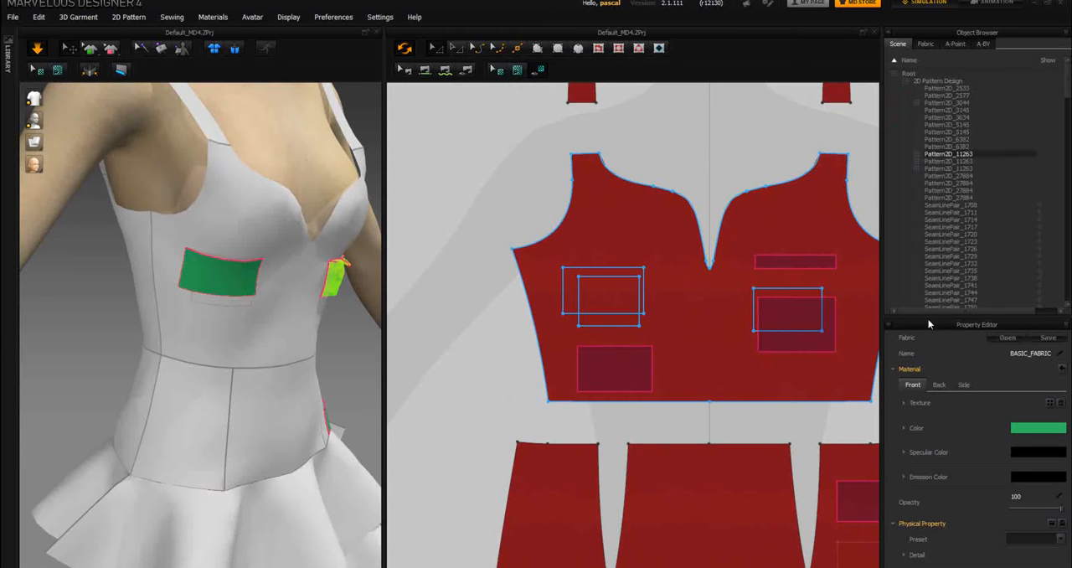
left_click(195, 280)
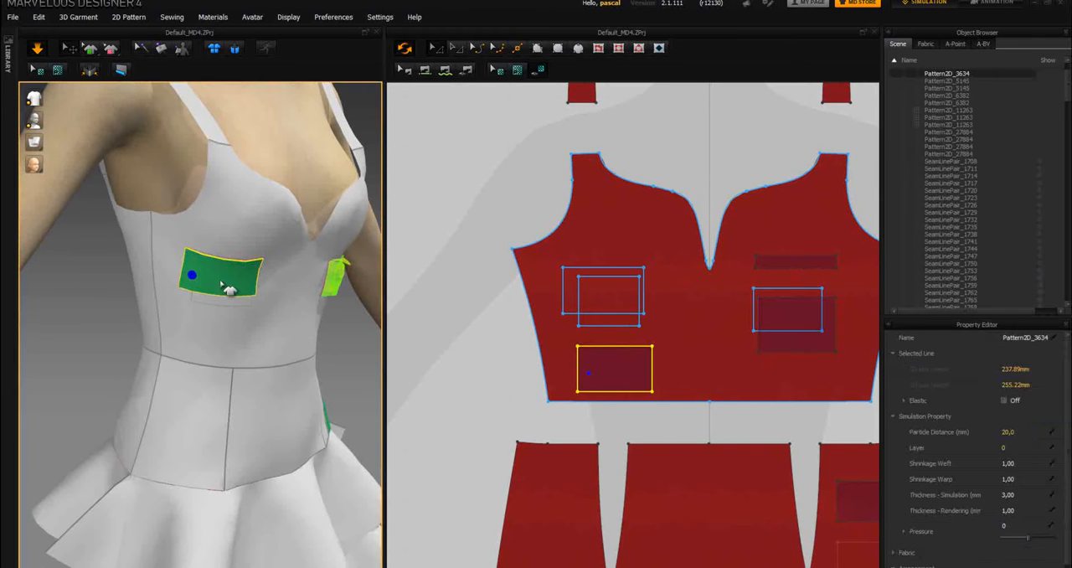
left_click(1009, 447)
left_click(1015, 447)
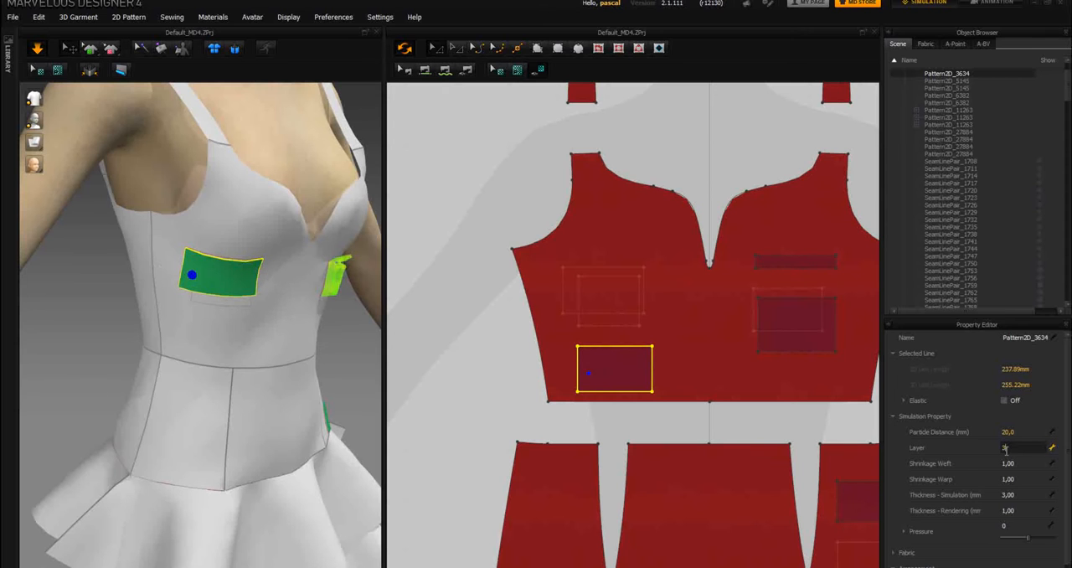
left_click(40, 51)
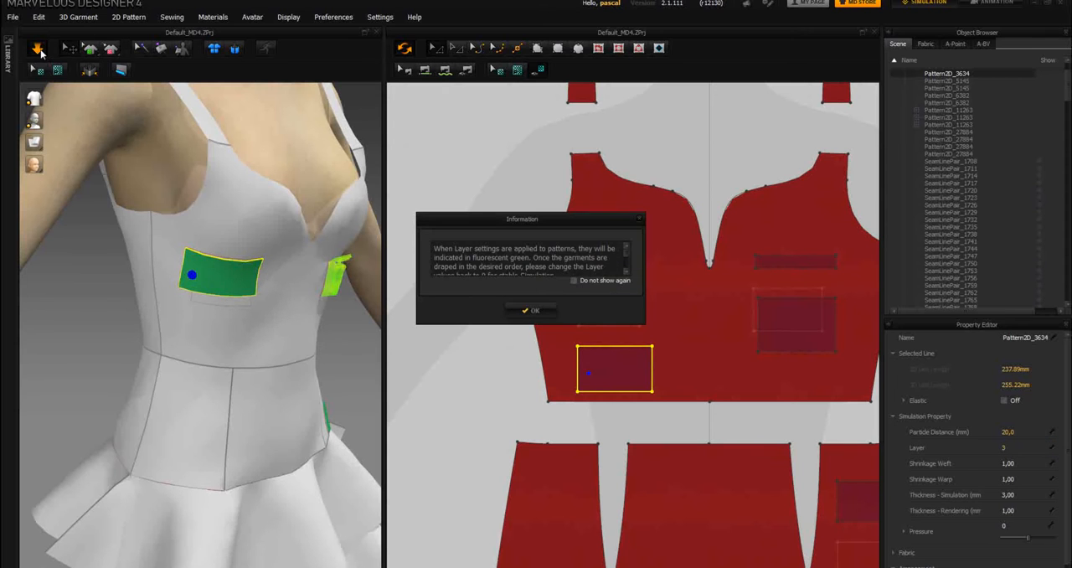
left_click(545, 315)
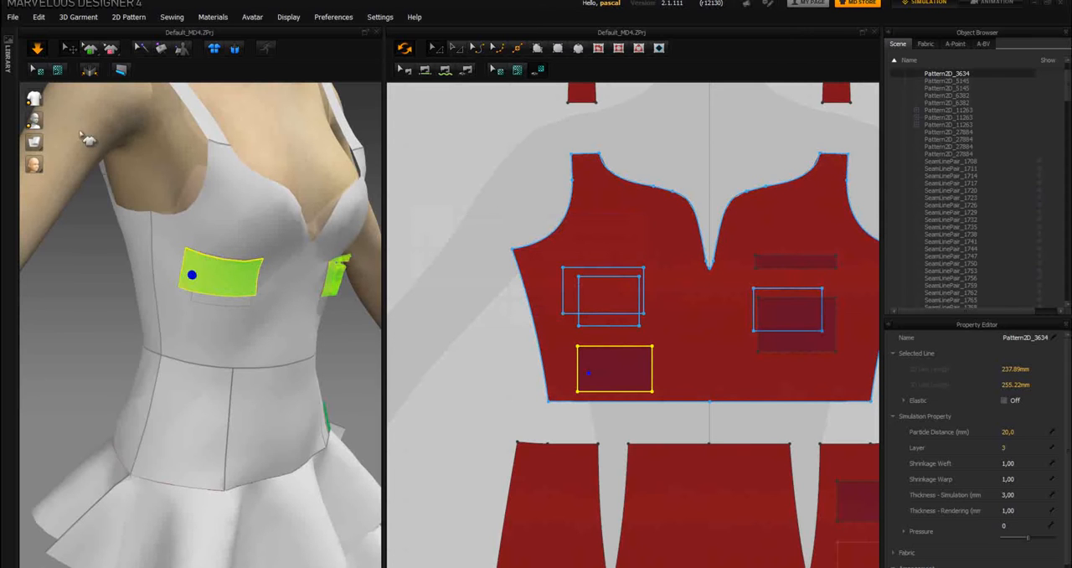
left_click(36, 50)
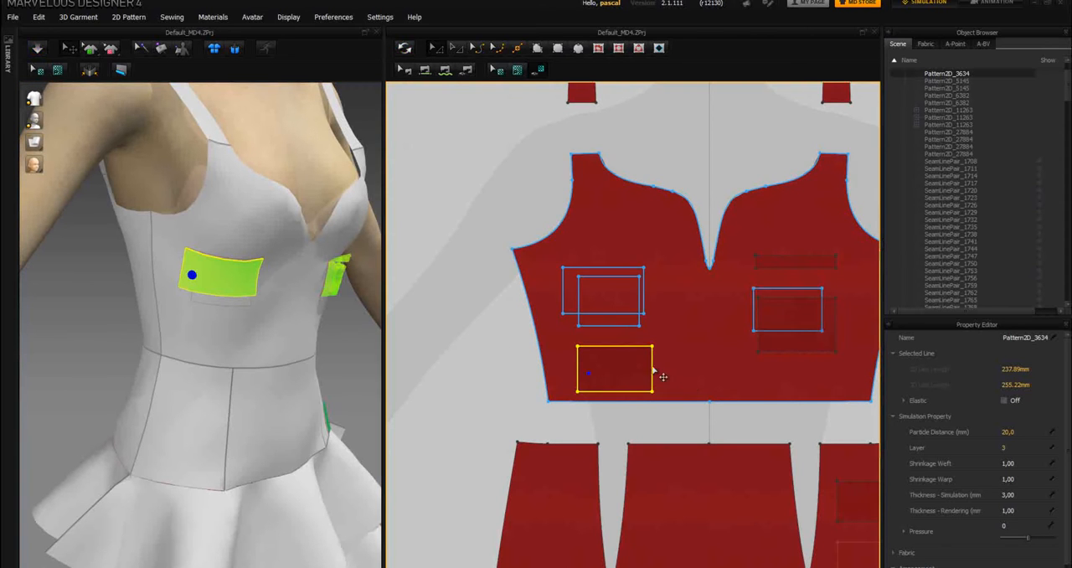
Step: Draw a rectangular pocket pattern about 222 mm around on the skirt pattern's middle section and synchronize it to the 3D garment
middle_click_drag(575, 251, 477, 108)
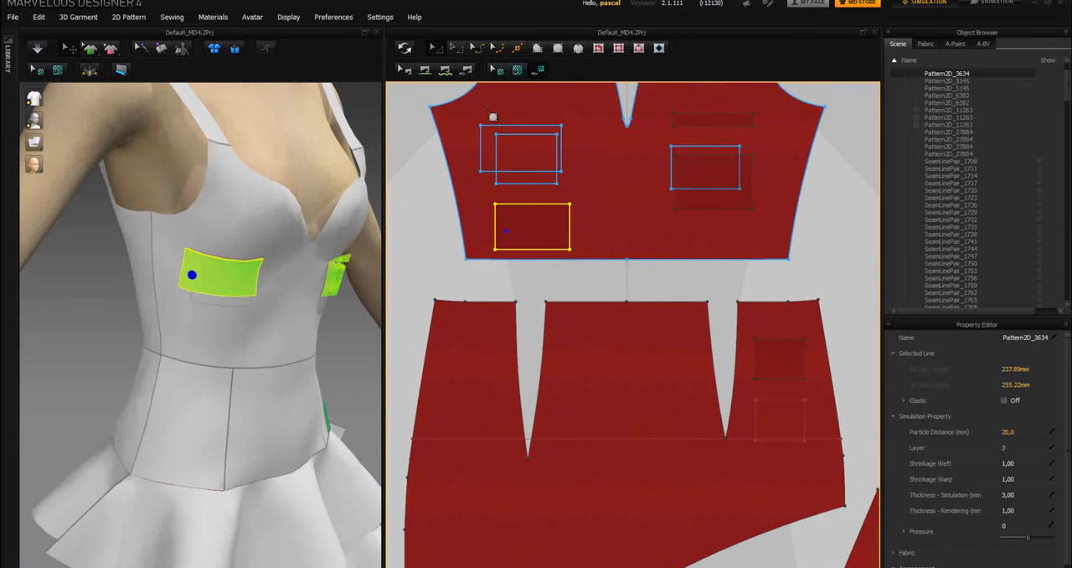
left_click(558, 48)
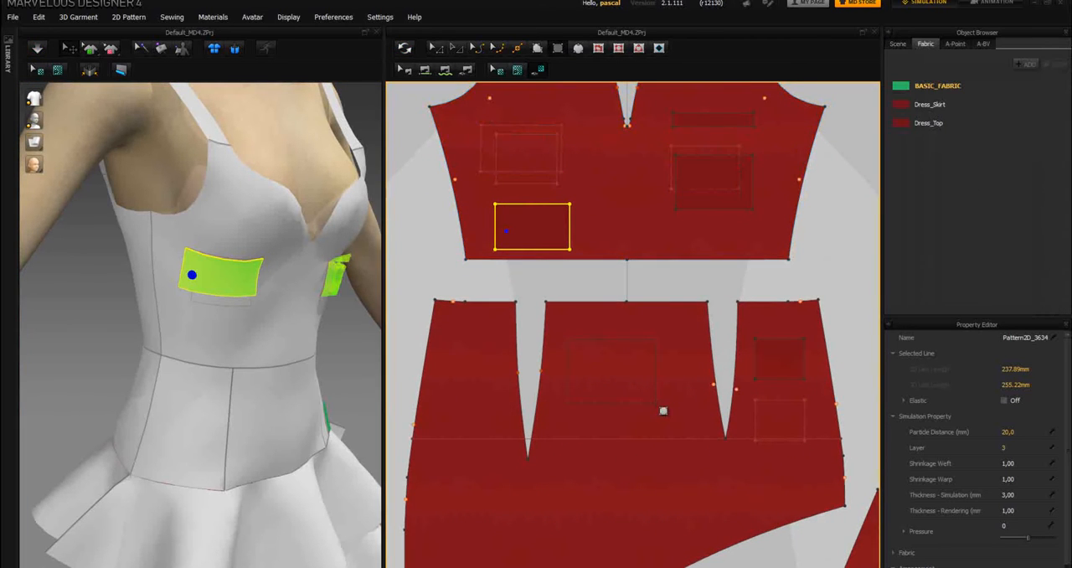
left_click_drag(567, 339, 639, 379)
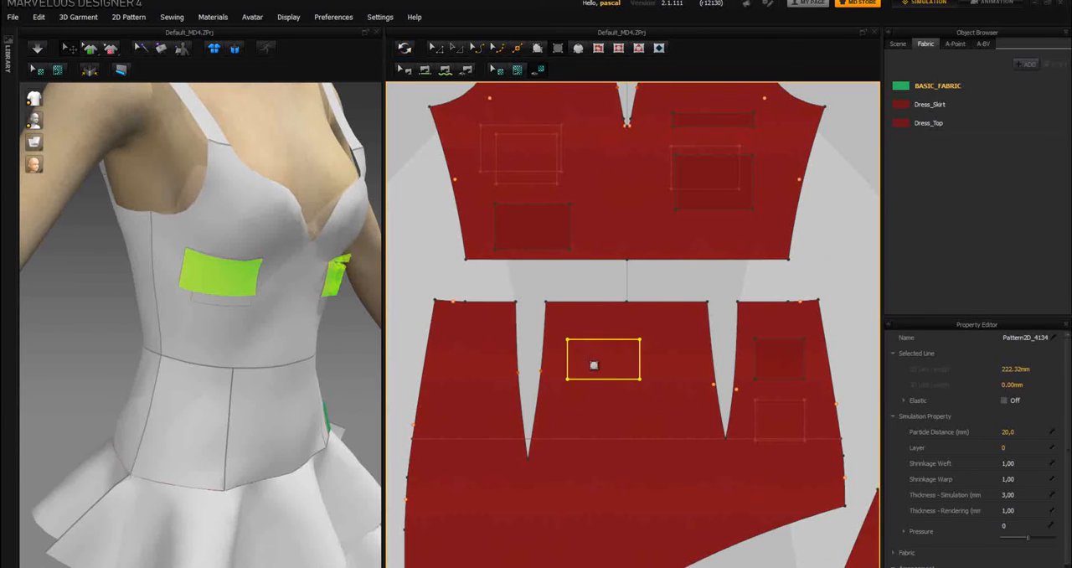
right_click(593, 365)
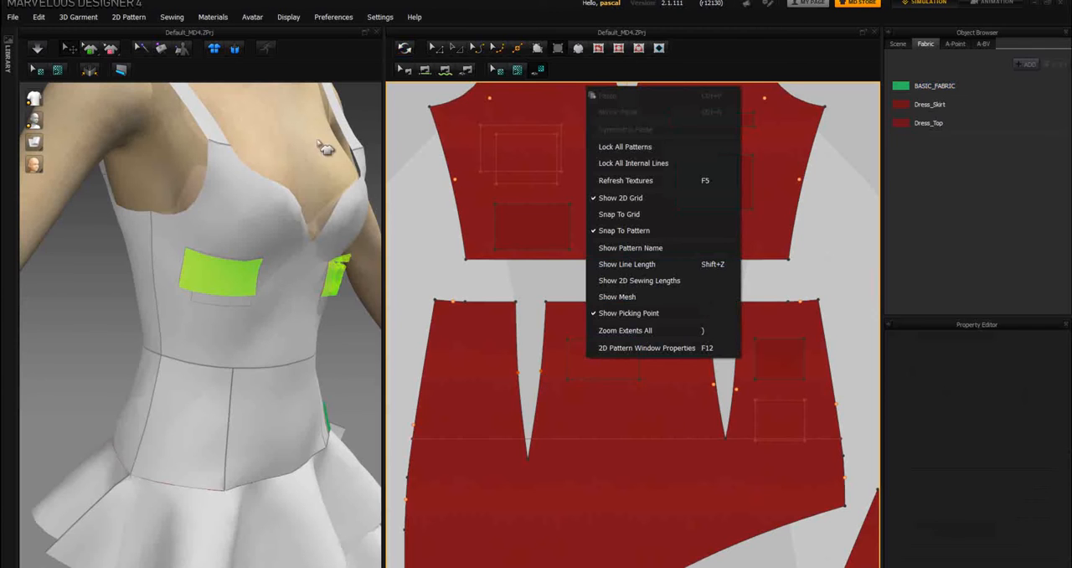
left_click(404, 50)
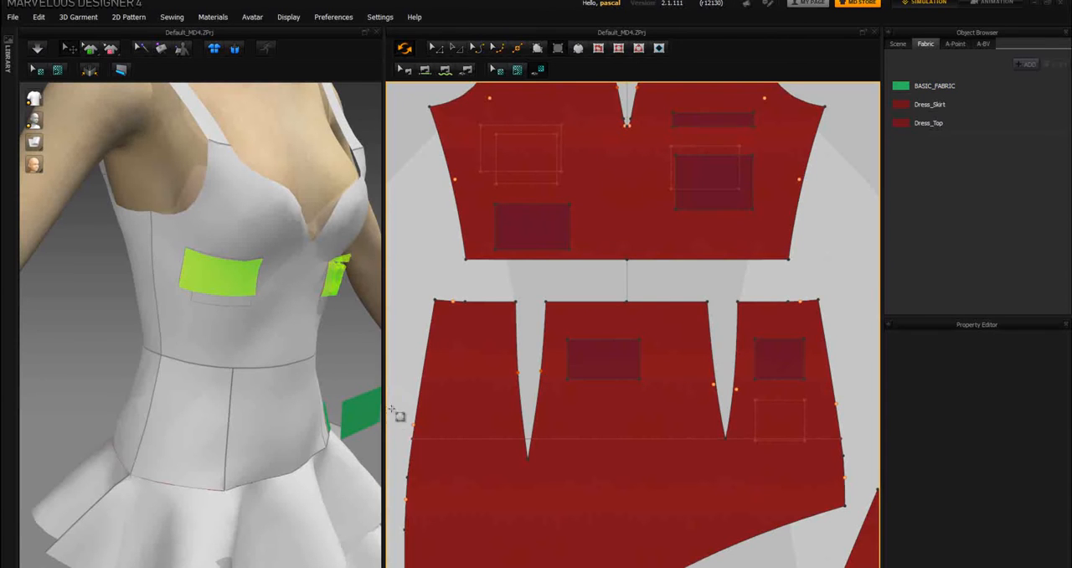
Step: Try to apply Superimpose (Over) to the new skirt pocket in the 3D garment, and briefly run the simulation
left_click(365, 424)
right_click(356, 421)
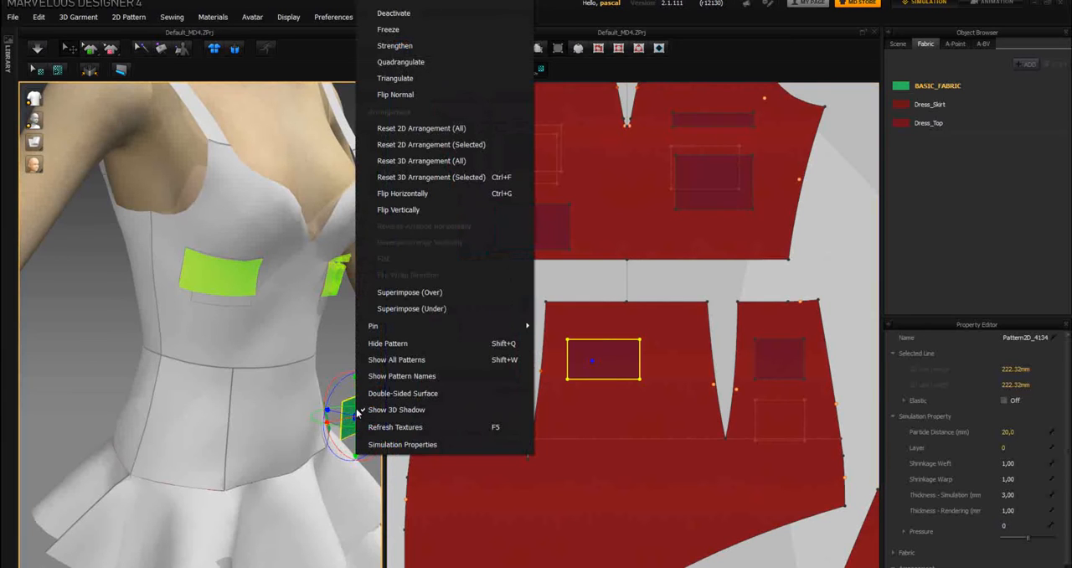
left_click(415, 293)
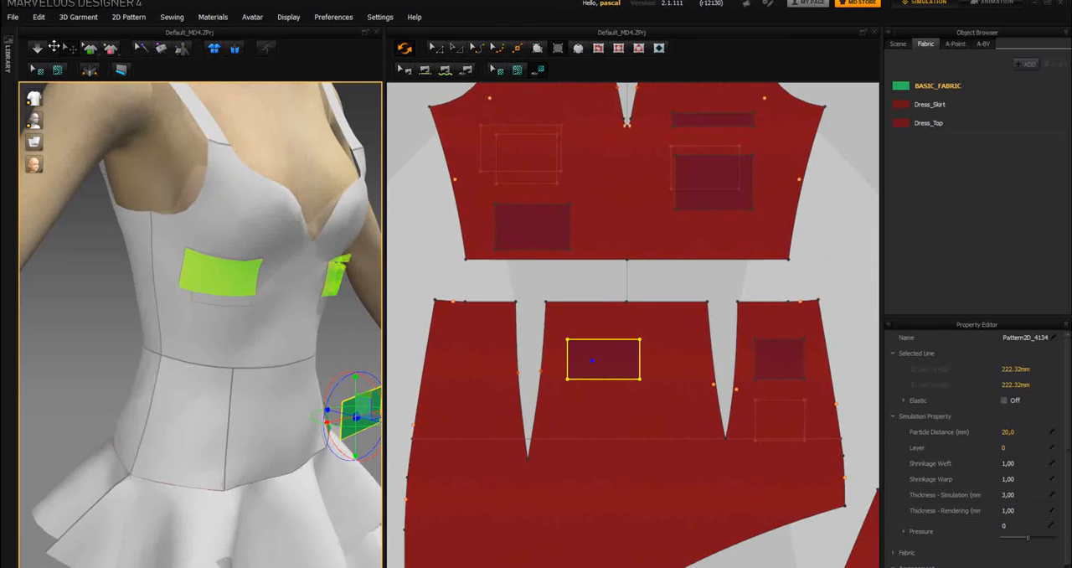
left_click(36, 49)
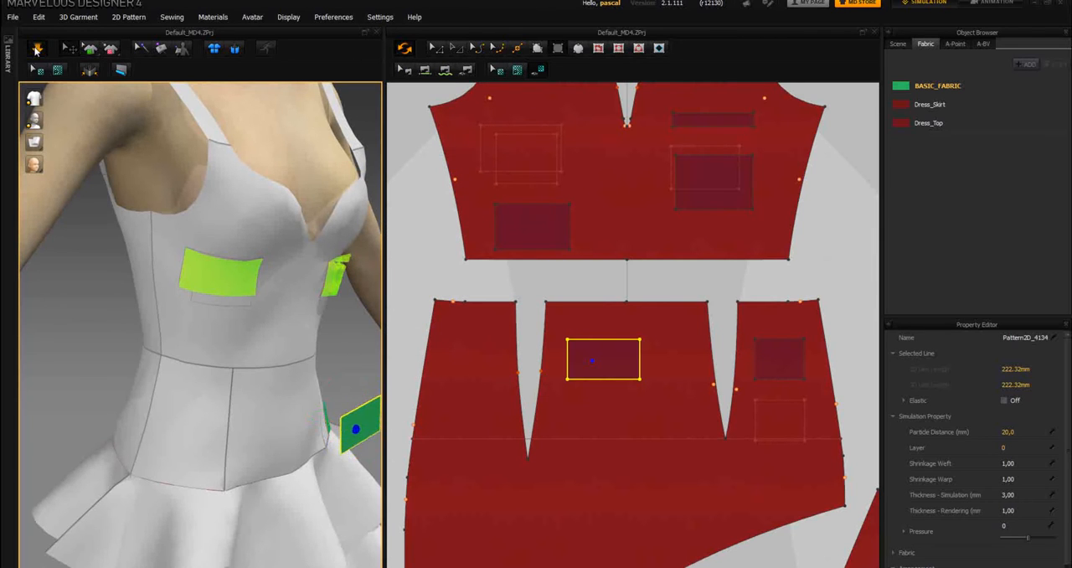
left_click(36, 49)
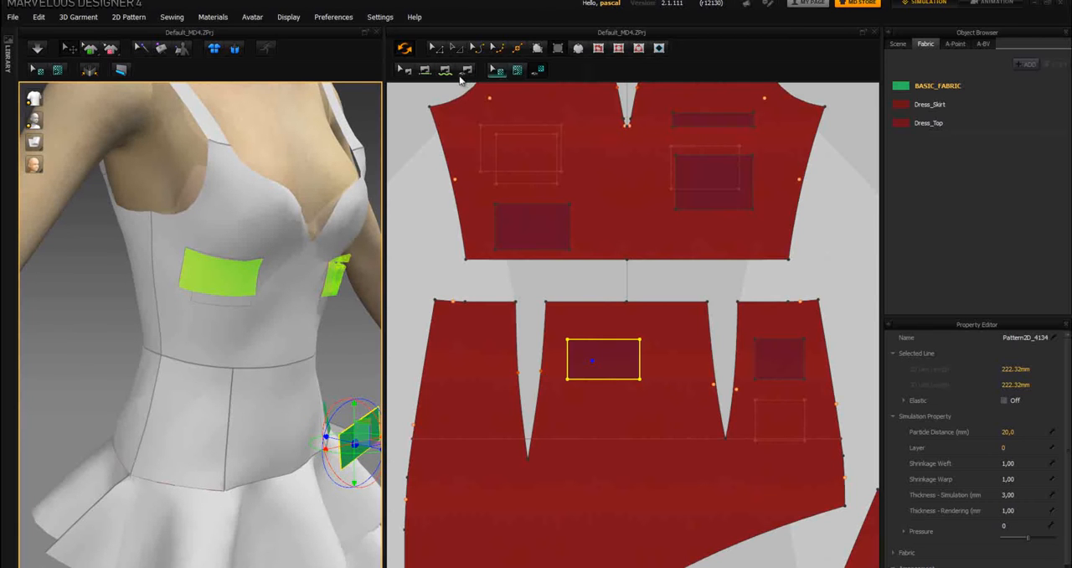
Step: Draw an internal rectangle about 262 mm around on the skirt pattern, directly below the new pocket piece
left_click(618, 49)
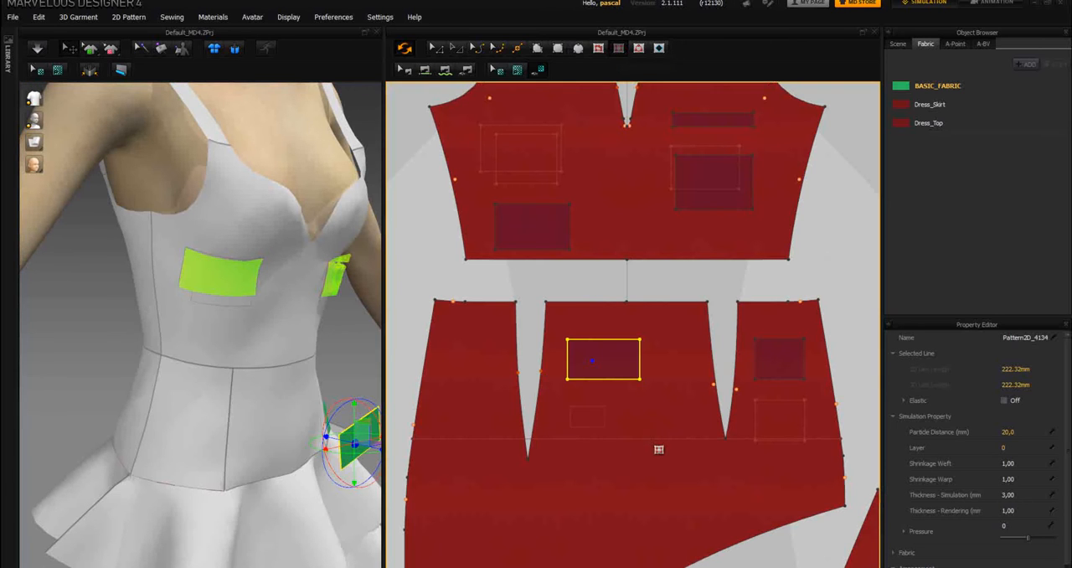
left_click_drag(661, 461, 655, 456)
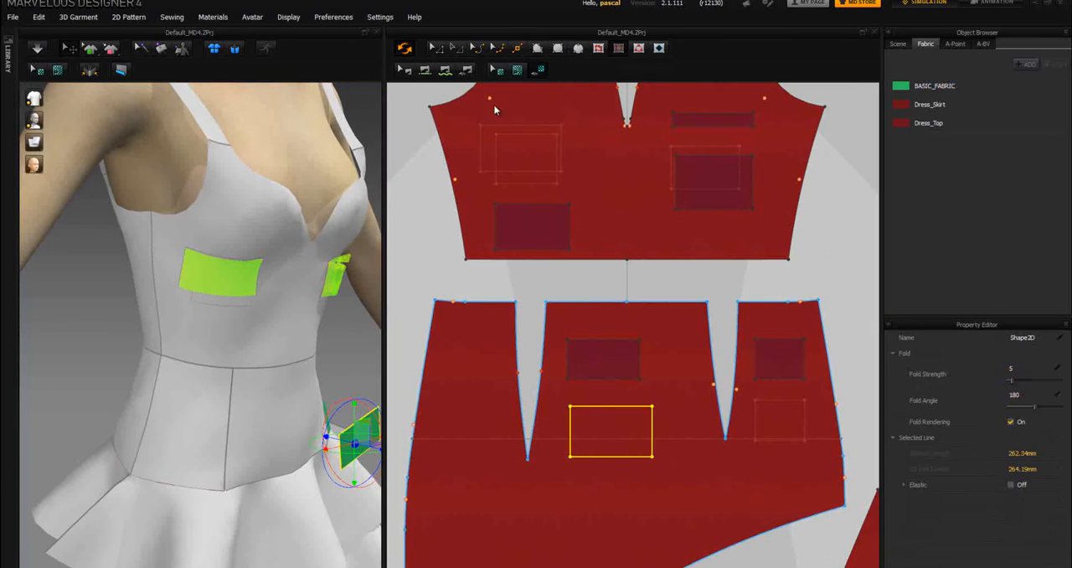
Step: Free-sew the skirt pocket's side and bottom edges to the matching edges of the internal rectangle below it, leaving the top open
left_click(446, 72)
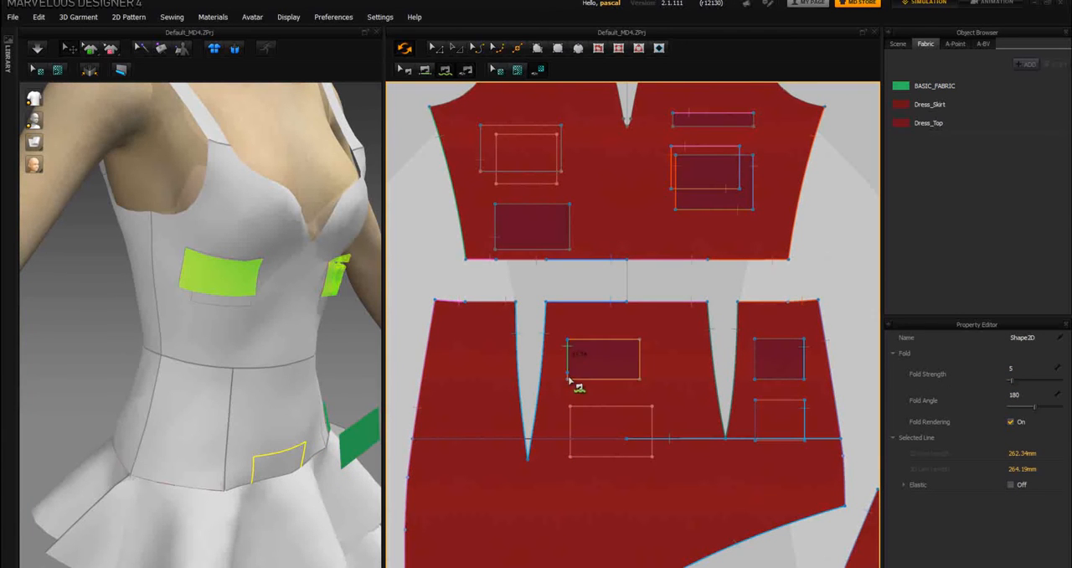
left_click(639, 340)
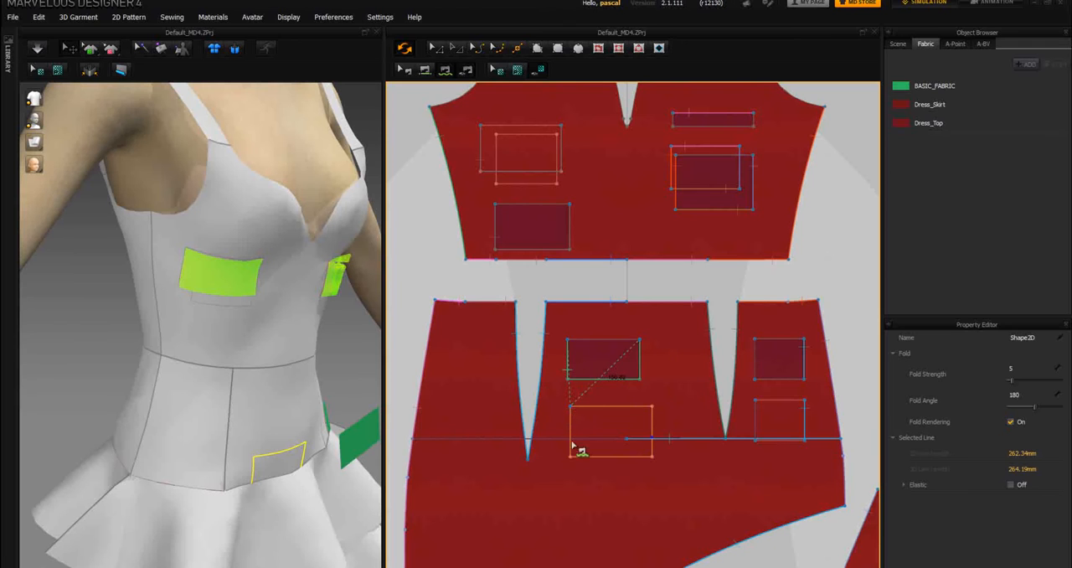
left_click(652, 407)
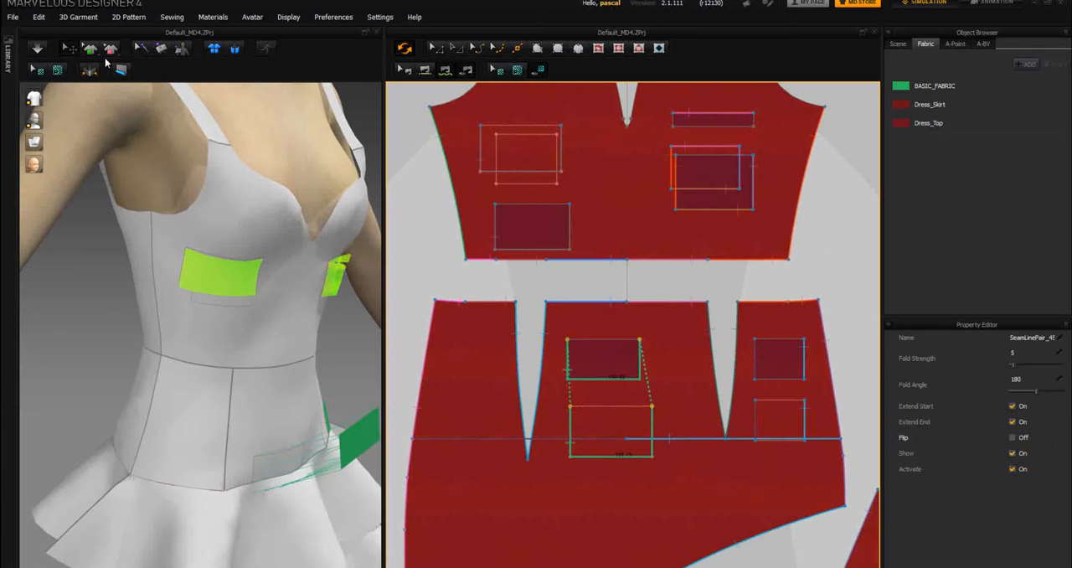
Step: Try to place the sewn skirt pocket on its internal rectangle in the 3D garment using Superimpose
left_click(90, 52)
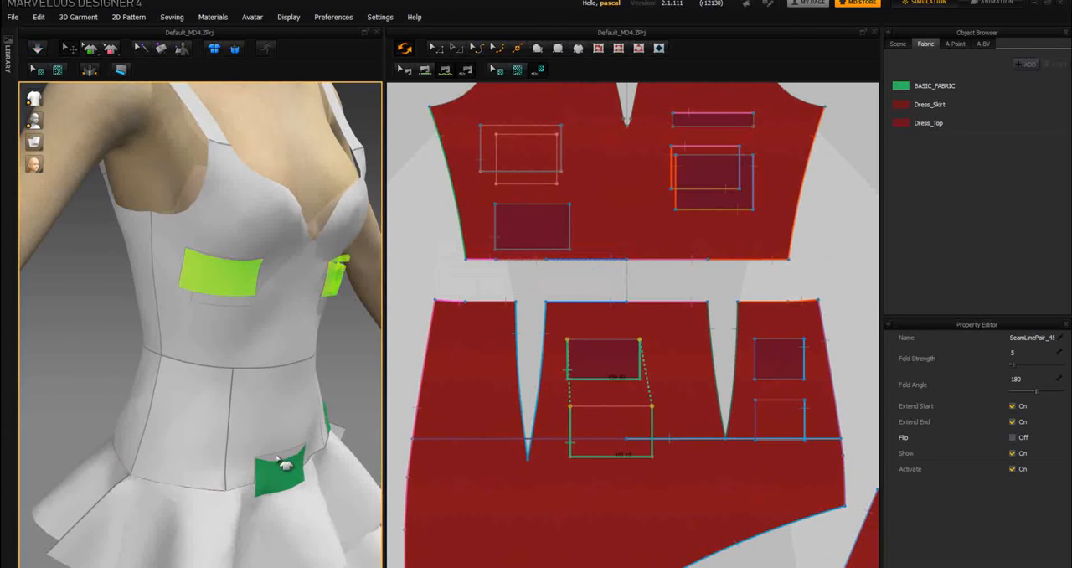
left_click(279, 478)
right_click(279, 478)
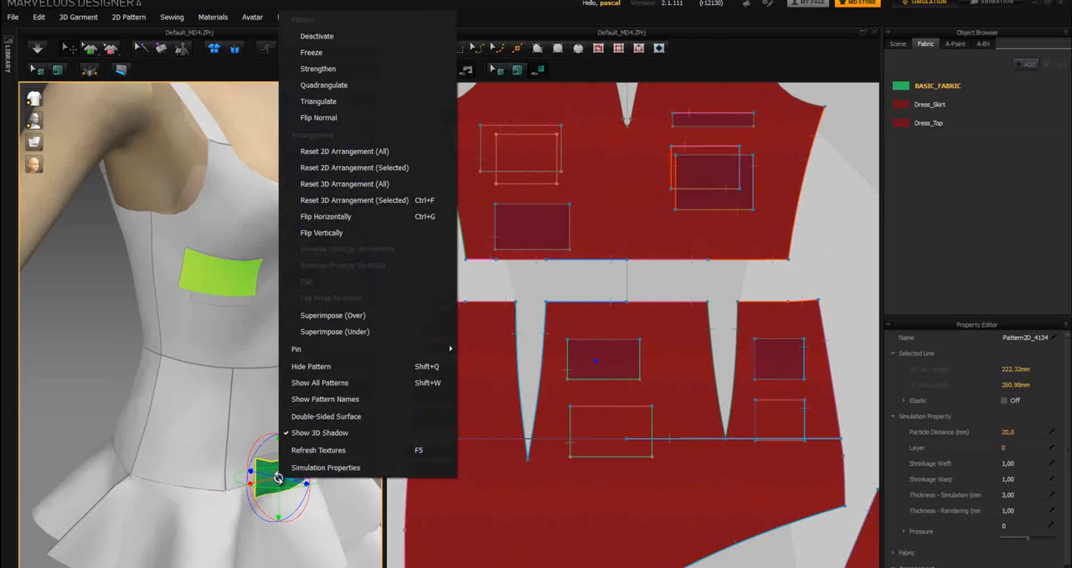
left_click(316, 326)
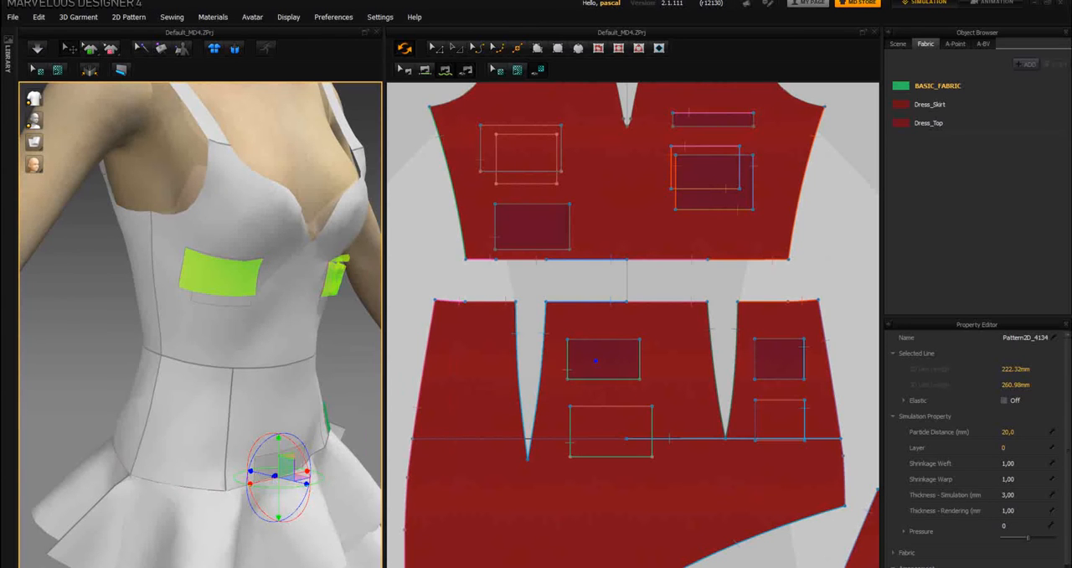
Step: Hide the avatar and examine the skirt pocket's position from inside and from the front of the garment
right_click_drag(79, 354, 261, 410)
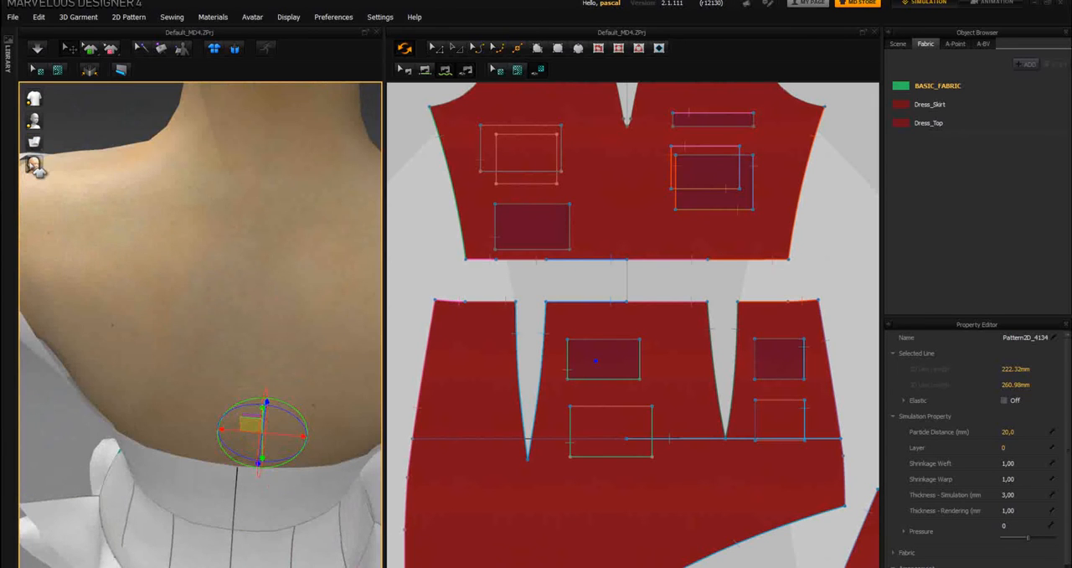
mouse_move(37, 166)
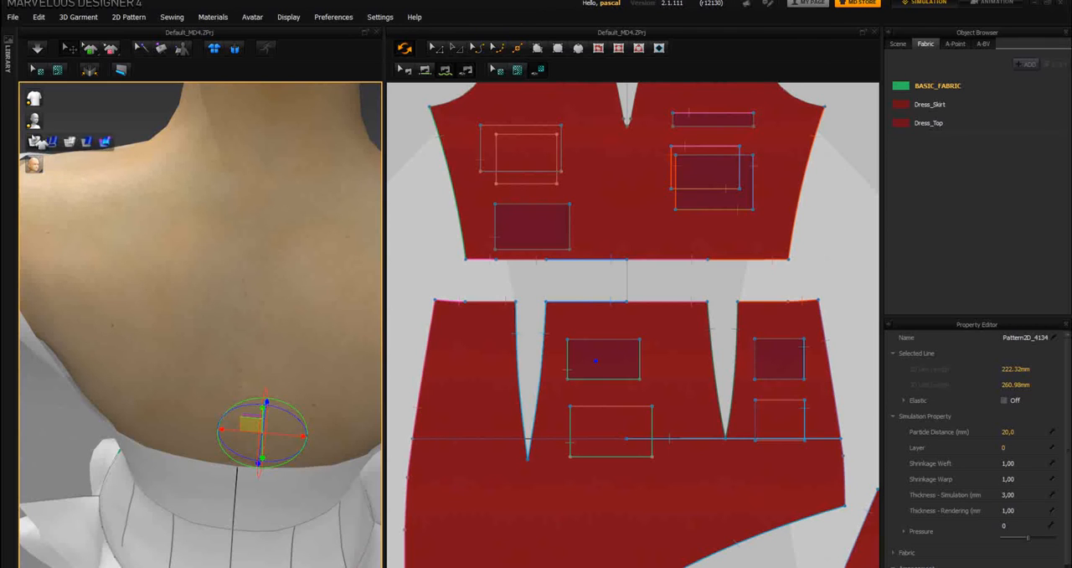
left_click(37, 126)
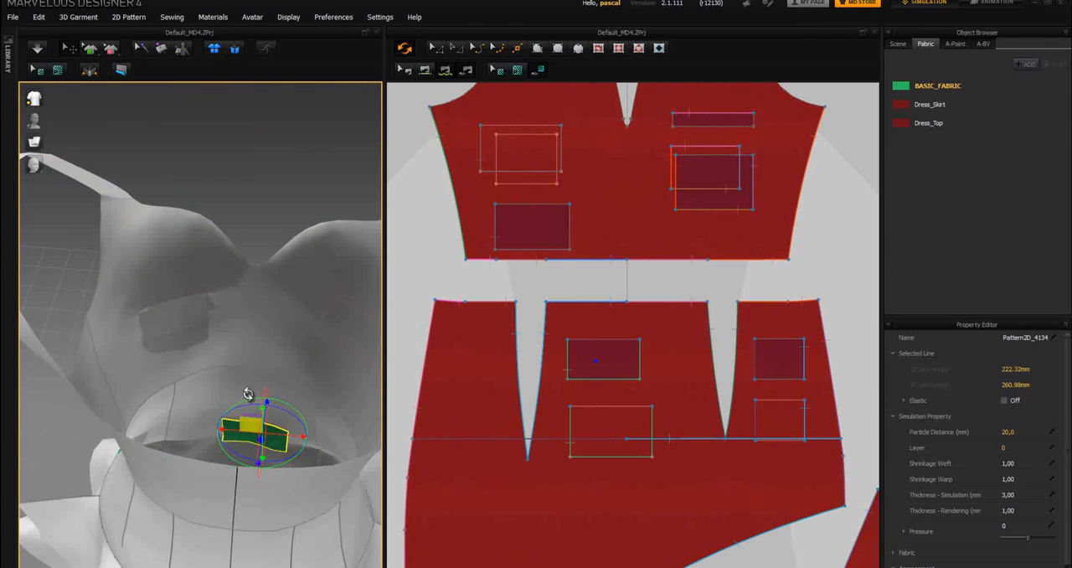
right_click_drag(254, 186, 32, 154)
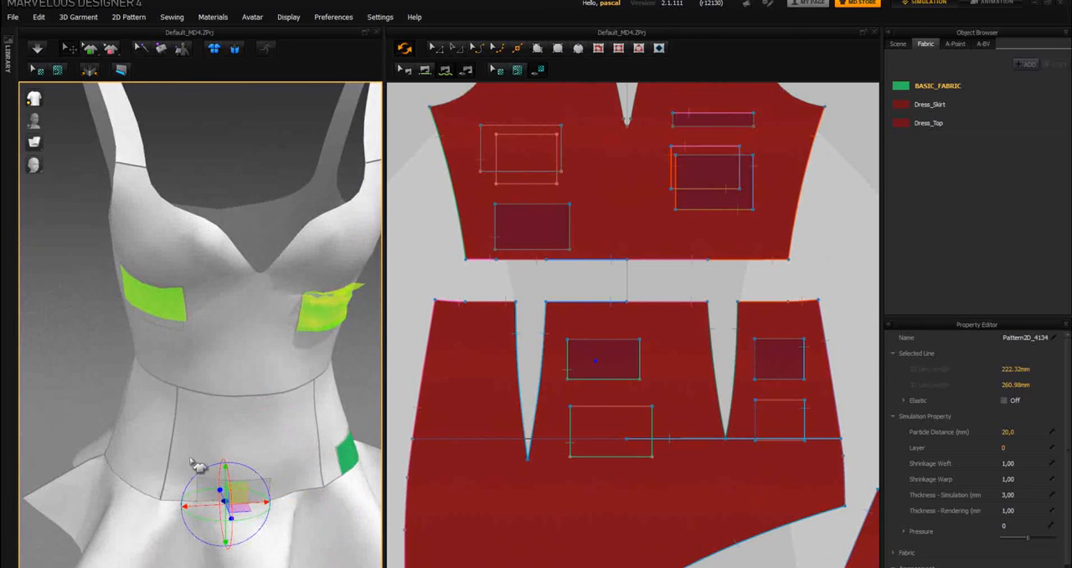
Step: Try Superimpose (Over) on the skirt pocket from the front, start the simulation, and retry it from inside the garment
right_click(217, 482)
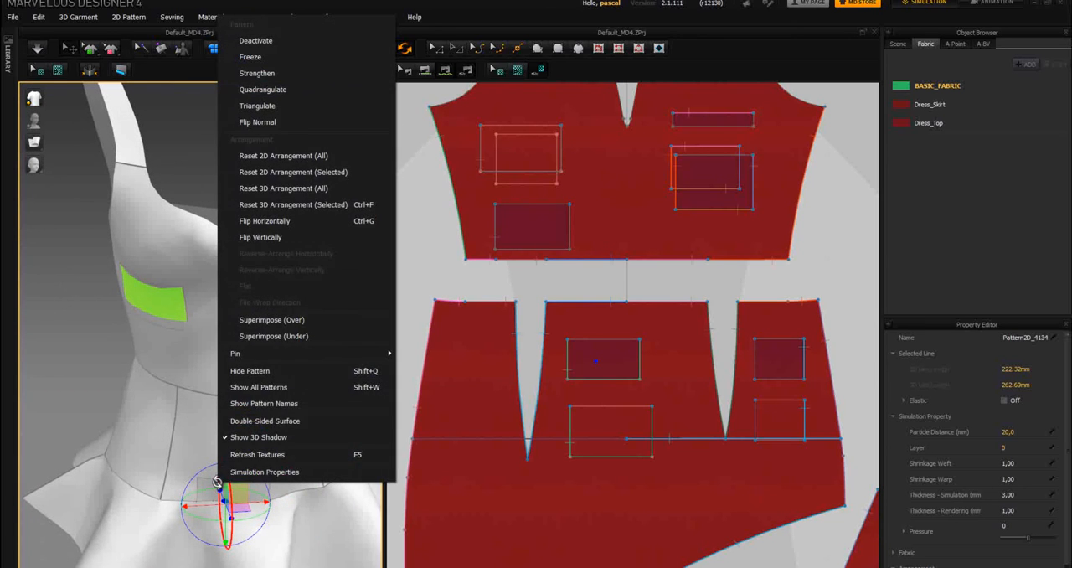
left_click(262, 317)
left_click(37, 49)
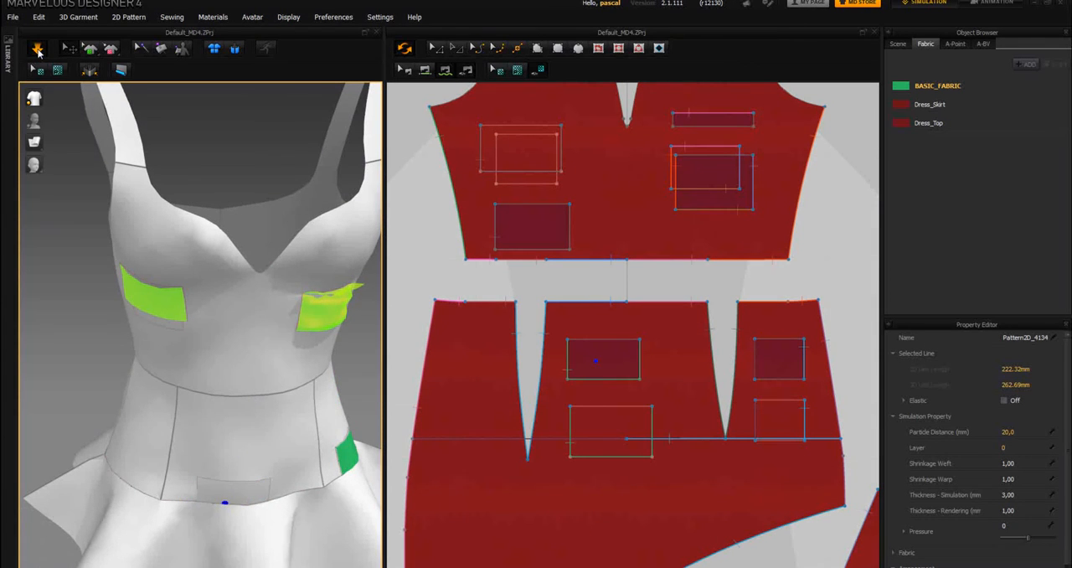
right_click_drag(64, 338, 206, 383)
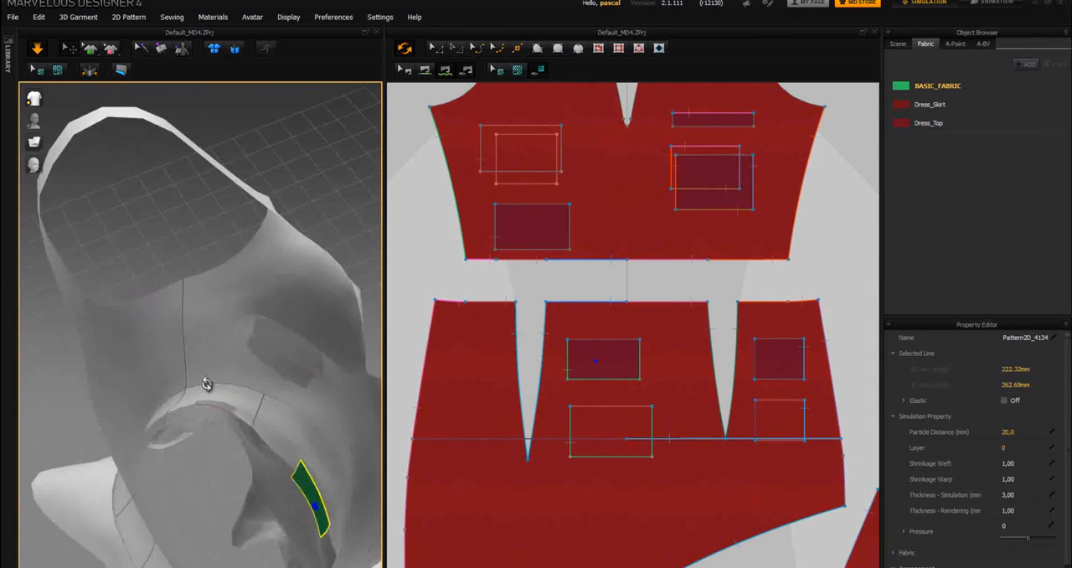
right_click(300, 484)
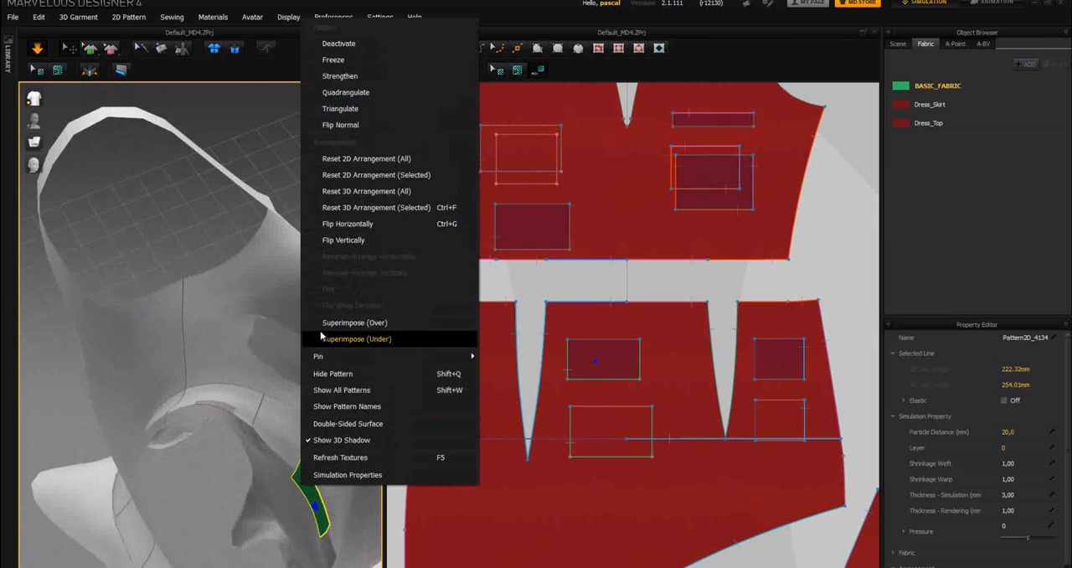
left_click(356, 326)
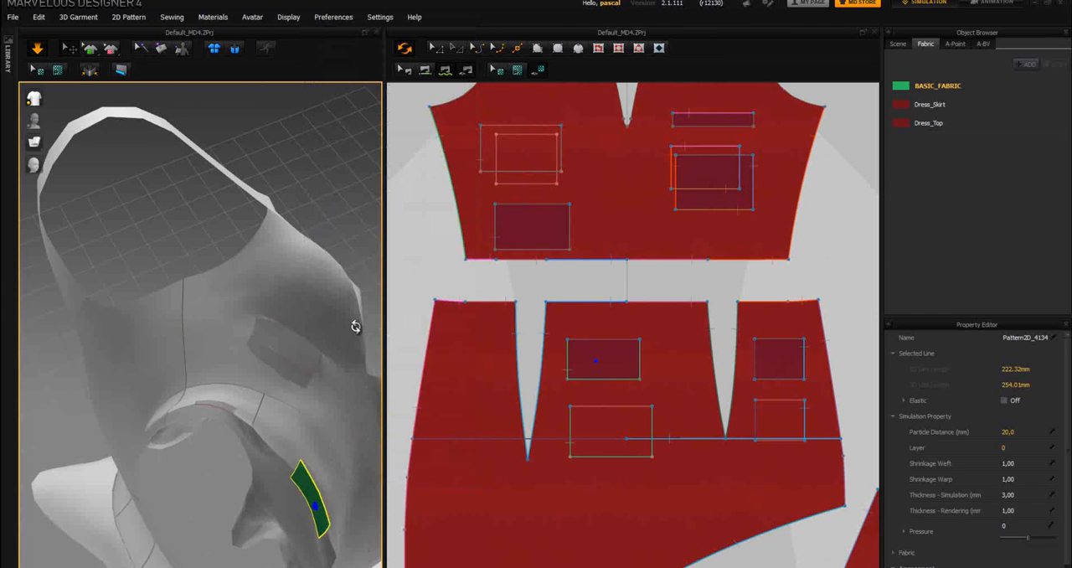
Step: Reset the 3D arrangement of all the dress's pattern pieces
right_click_drag(332, 263, 252, 208)
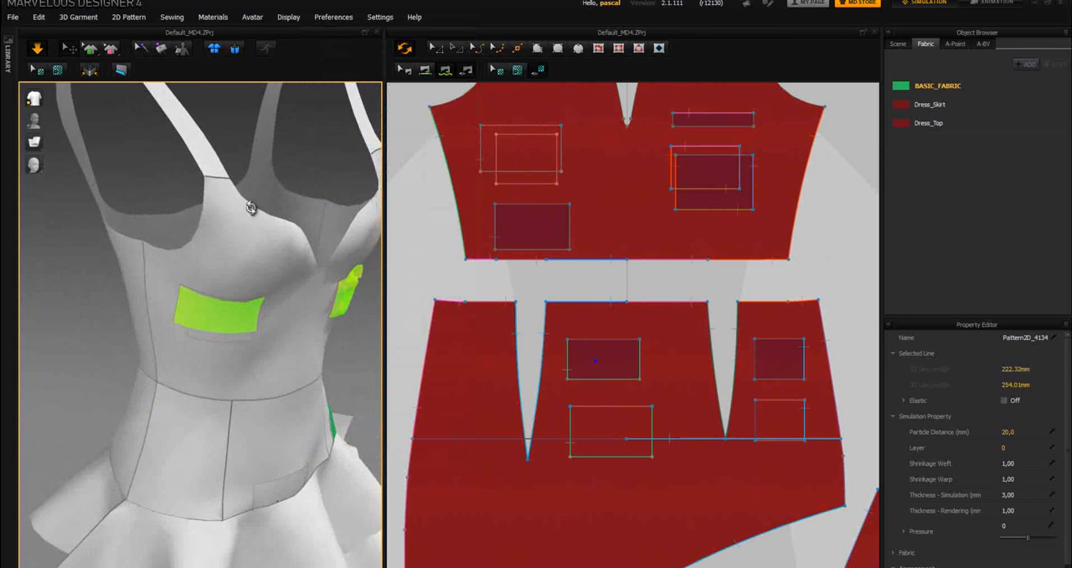
left_click(235, 51)
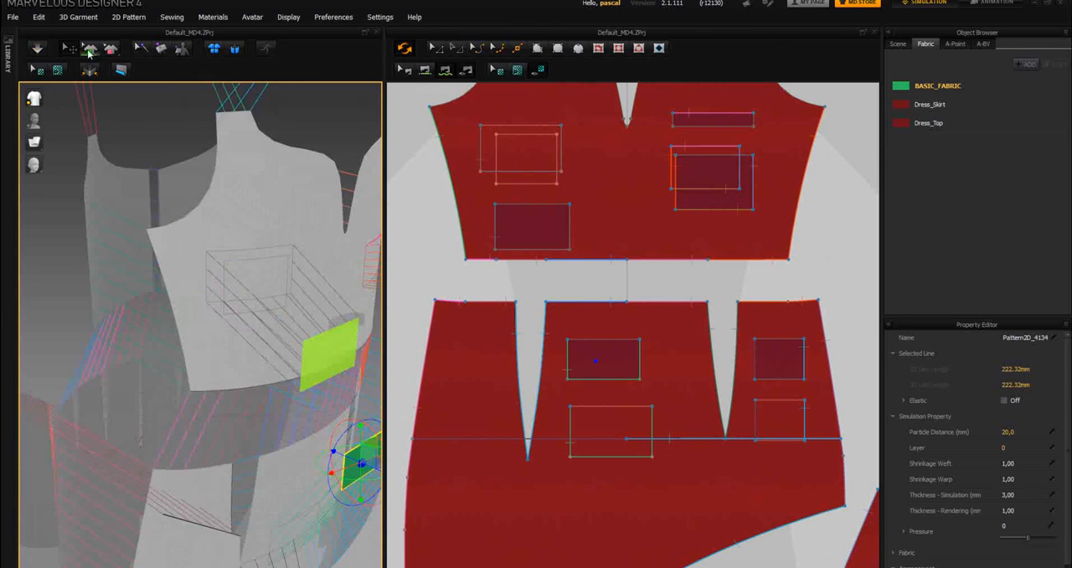